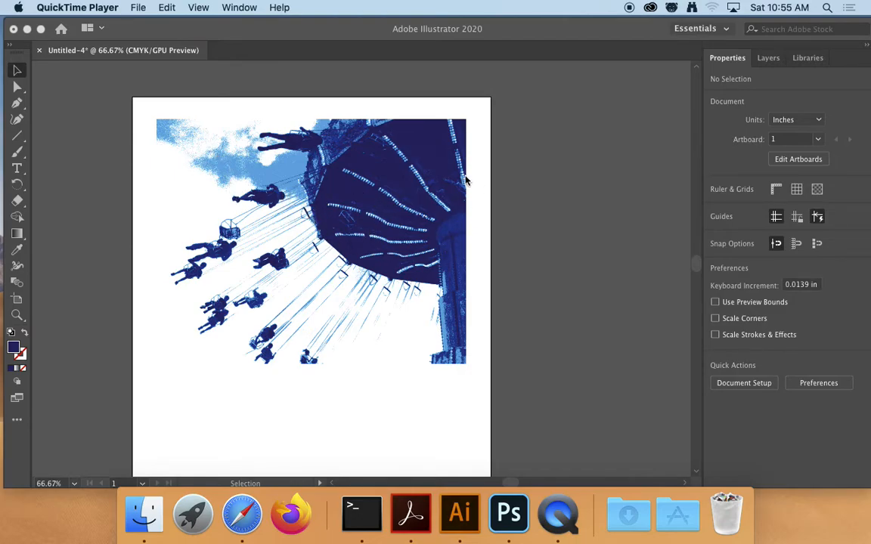
click(394, 140)
mouse_move(411, 139)
mouse_down()
mouse_move(439, 171)
mouse_move(451, 224)
mouse_move(415, 141)
mouse_move(420, 149)
mouse_up()
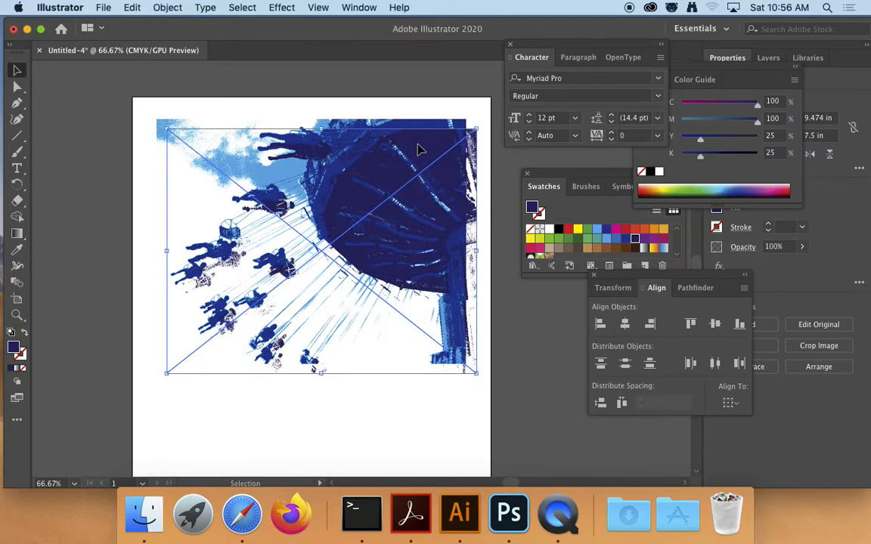
key(super+z)
key(super+z)
key(super+z)
key(super+z)
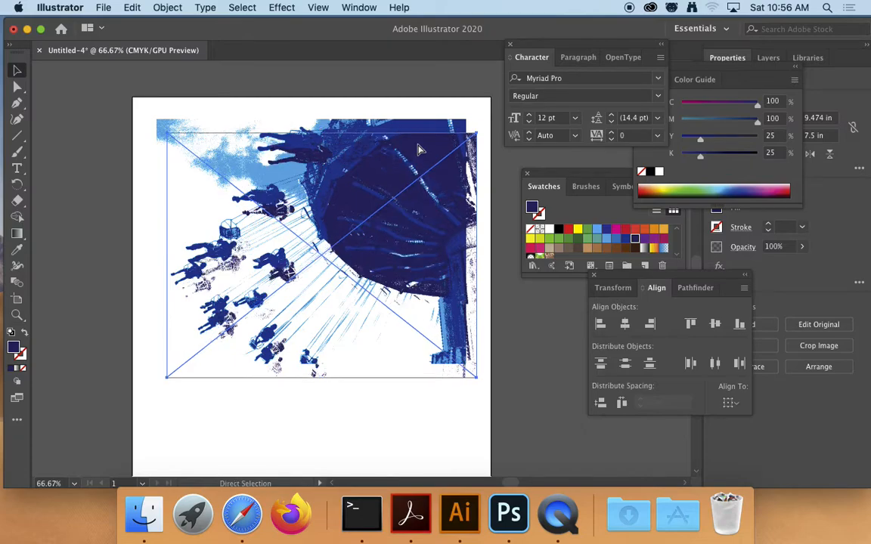
click(394, 81)
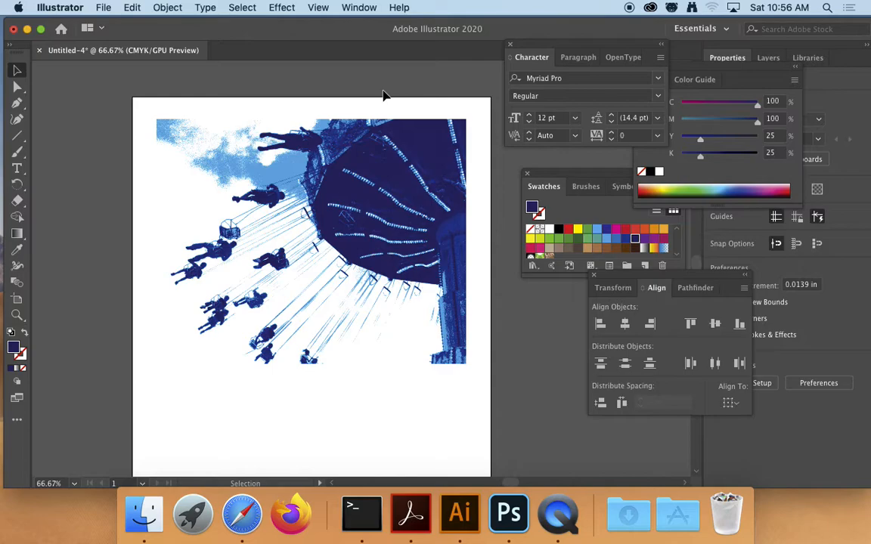
Select all the stacked images together, move them slightly up and left, and scale them proportionally to about 9.95 × 7.88 in.
drag(183, 110, 448, 357)
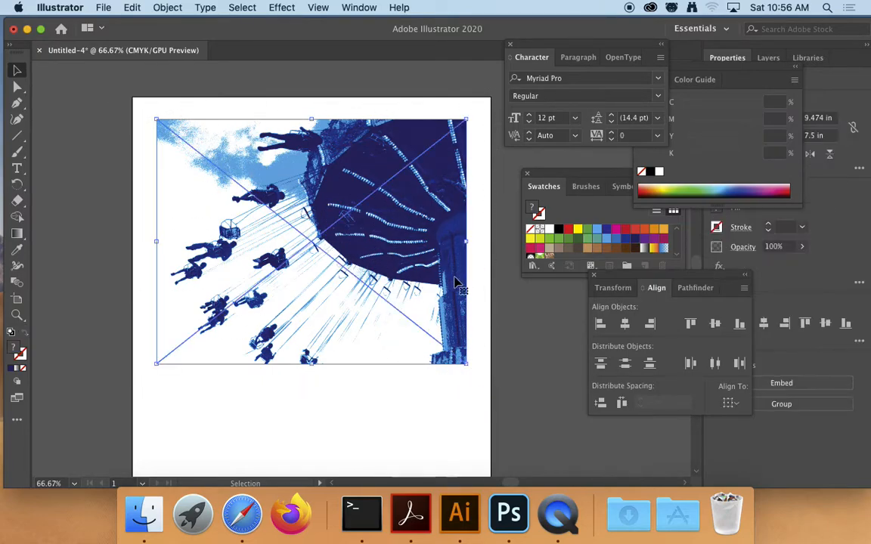
drag(456, 283, 447, 277)
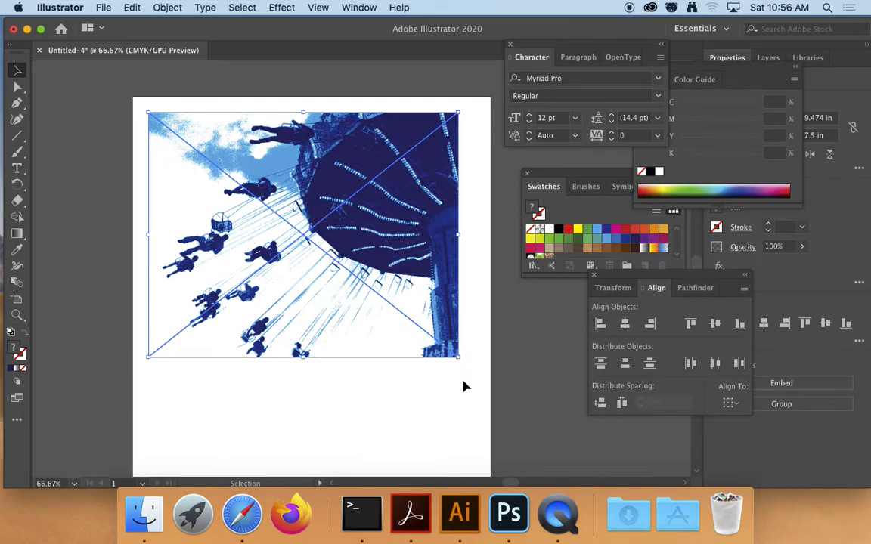
mouse_move(460, 363)
mouse_down()
mouse_move(466, 357)
mouse_move(455, 356)
mouse_move(475, 371)
mouse_up()
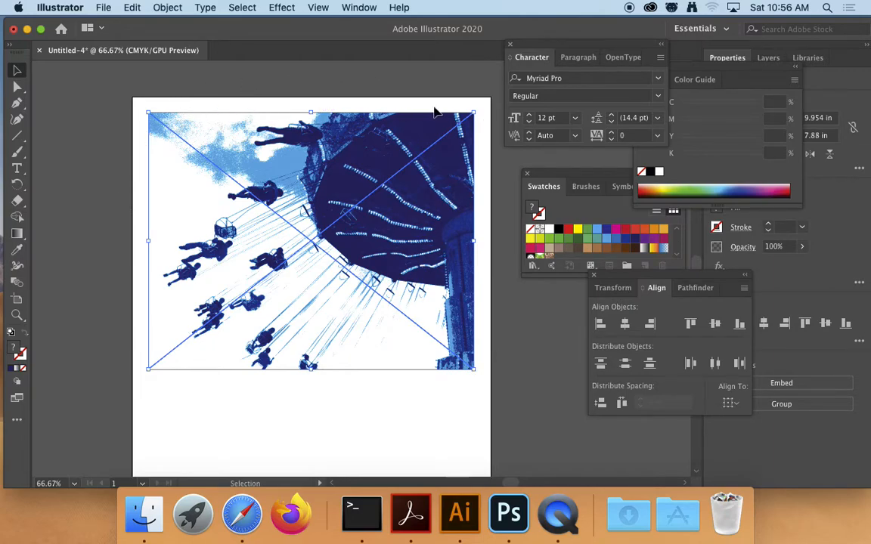
click(64, 88)
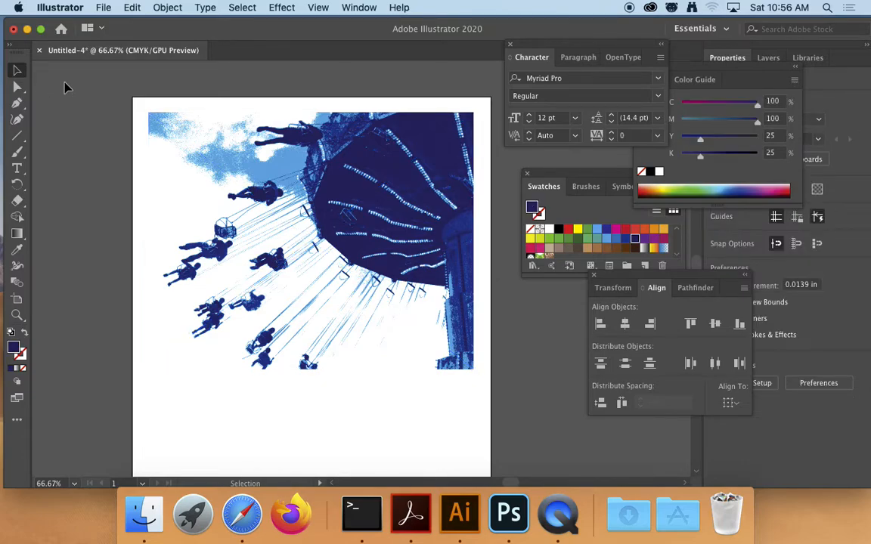
click(218, 169)
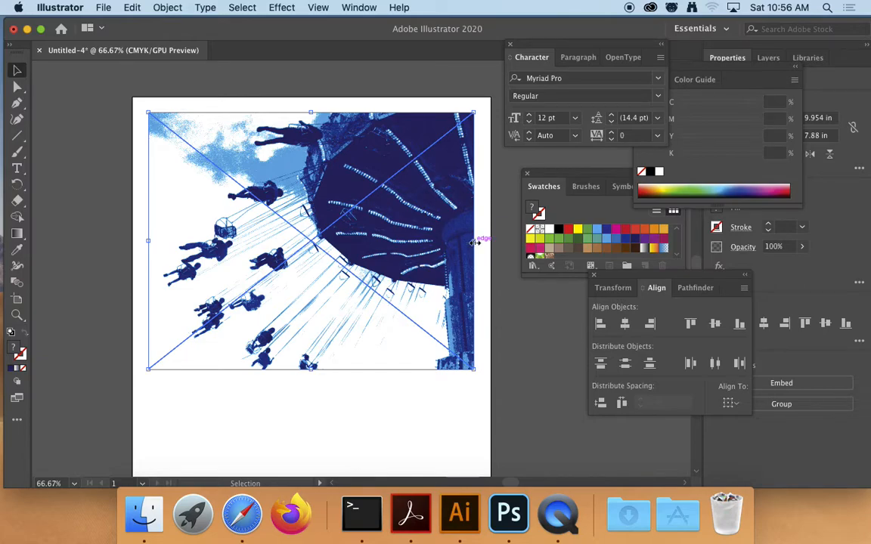
drag(474, 242, 422, 242)
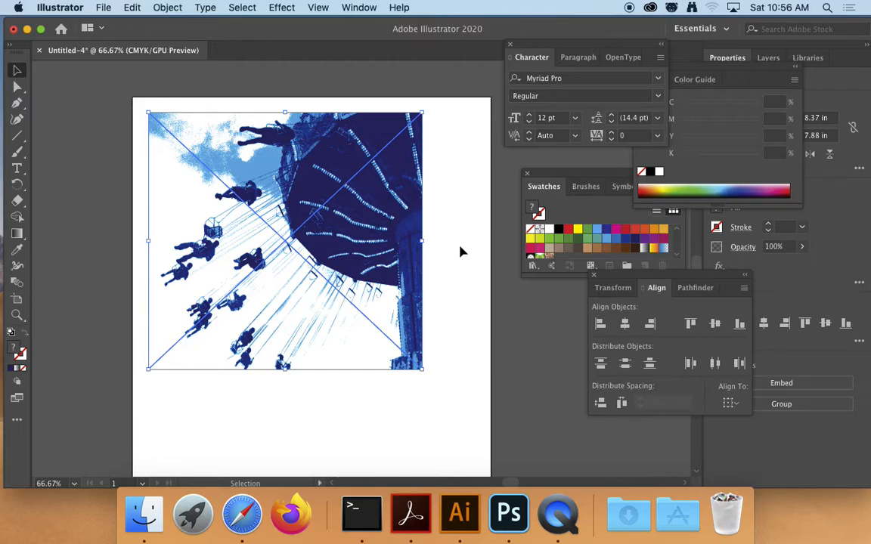
drag(463, 250, 469, 253)
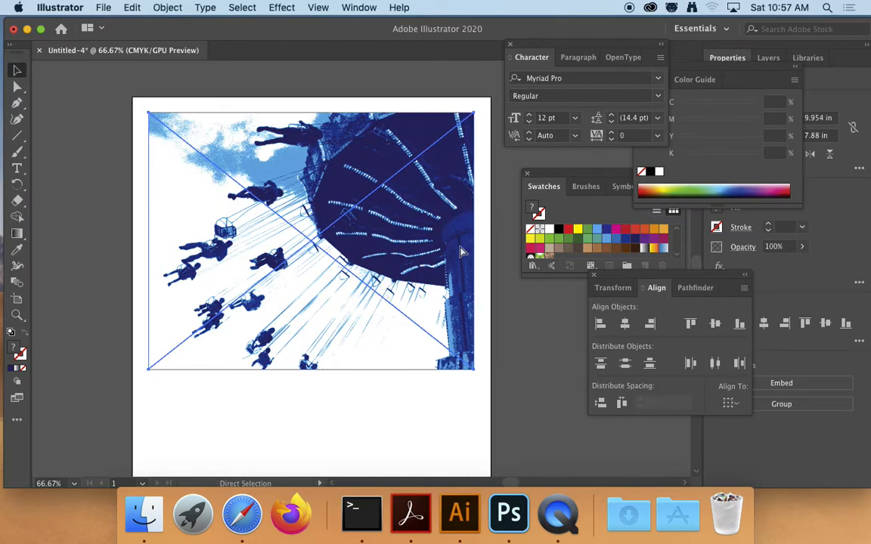
click(499, 255)
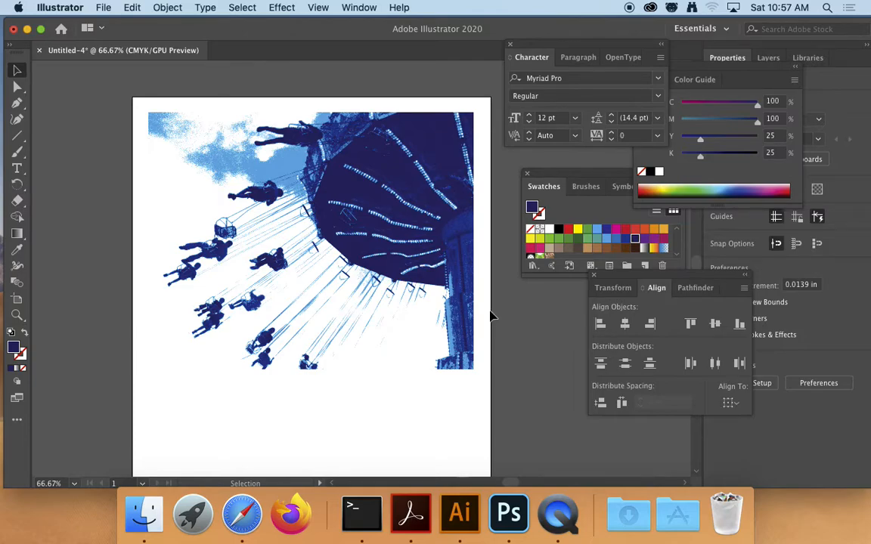
click(249, 148)
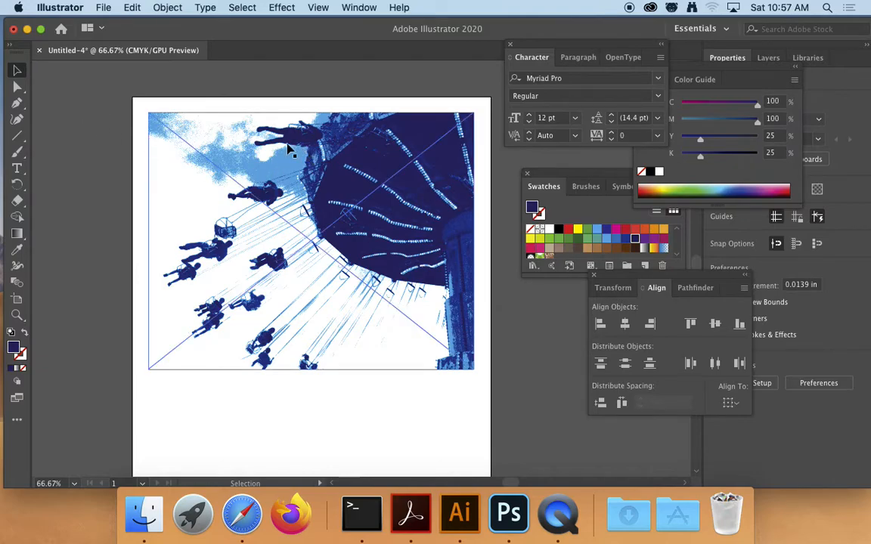
click(82, 216)
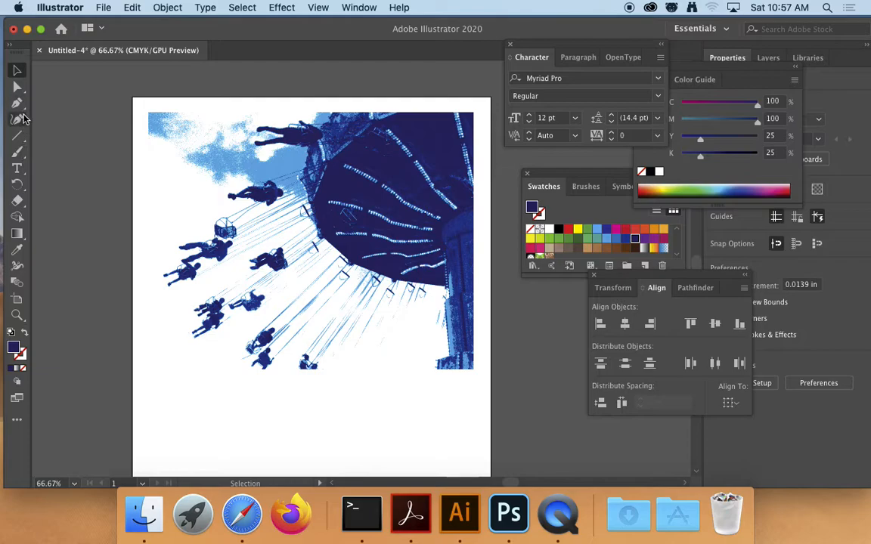
Draw a rectangle about 9.95 × 7.88 in exactly covering the images and fill it with yellow-green (C 20, Y 100).
drag(17, 134, 53, 136)
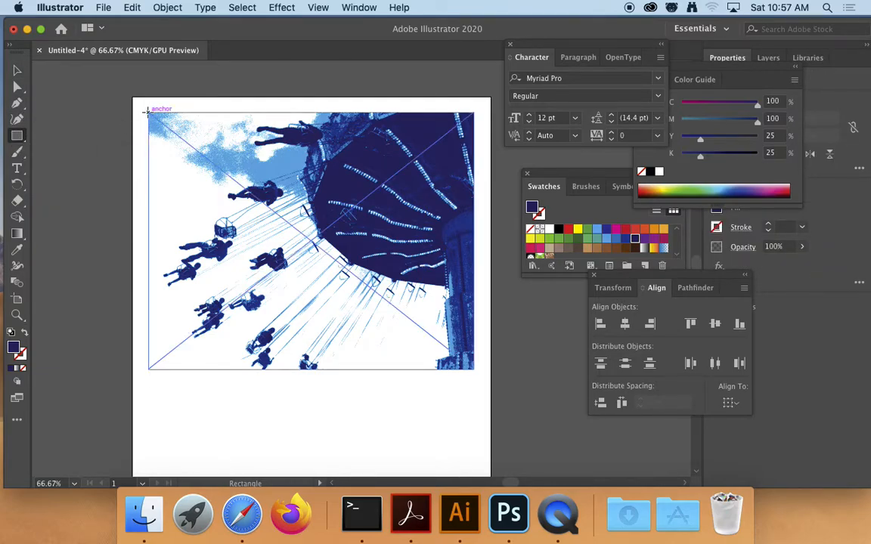
drag(148, 112, 473, 369)
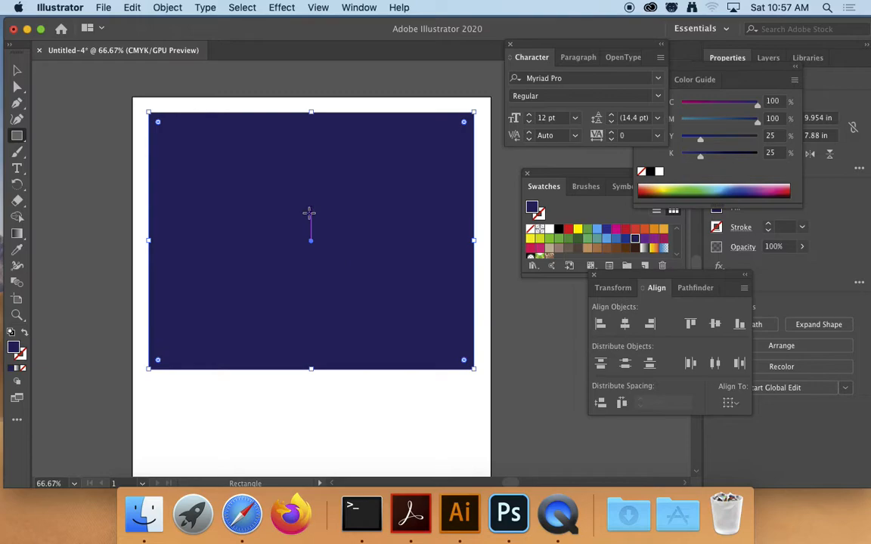
click(540, 241)
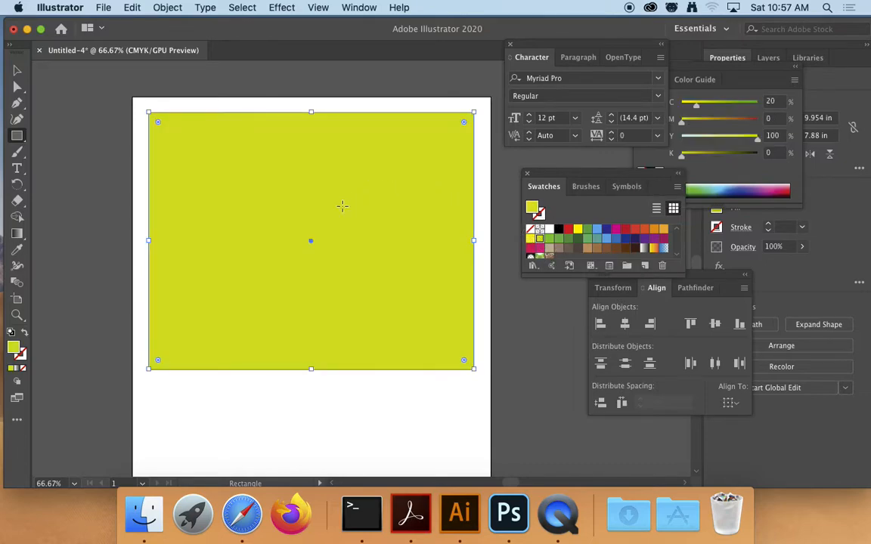
Send the yellow-green rectangle to the back, behind all the images, and deselect it.
click(168, 9)
mouse_move(243, 37)
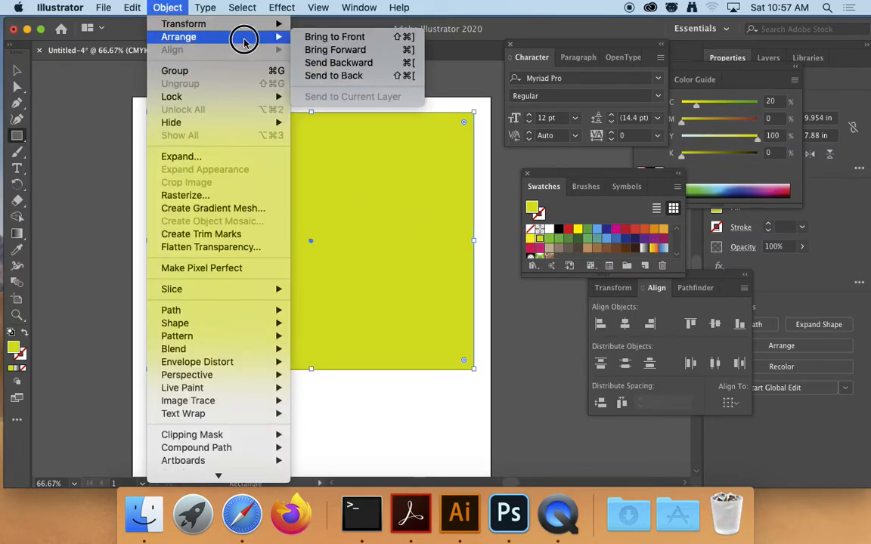
click(315, 76)
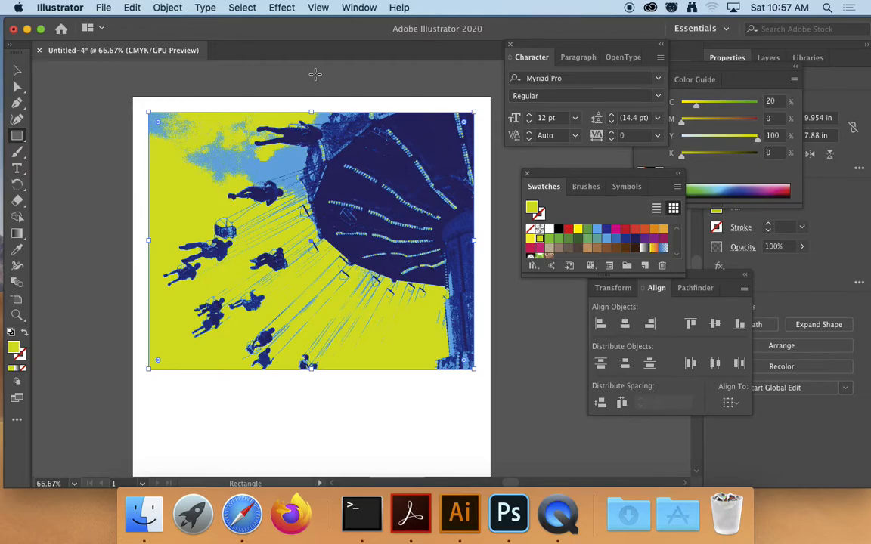
key(v)
click(64, 88)
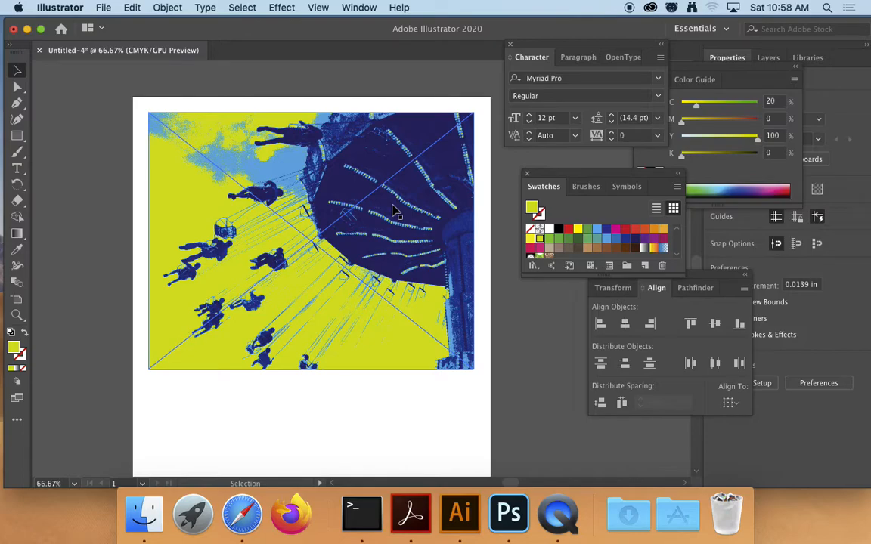
click(489, 114)
click(365, 127)
click(339, 83)
click(352, 121)
click(372, 88)
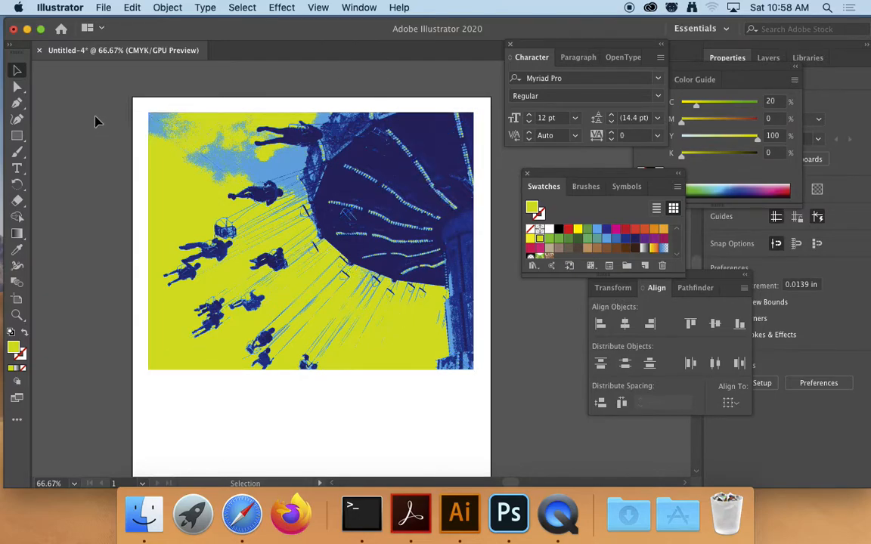
Outline the upper diagonal string of lights on the ride canopy with the Pen tool and fill the shape with magenta (M 100).
click(16, 103)
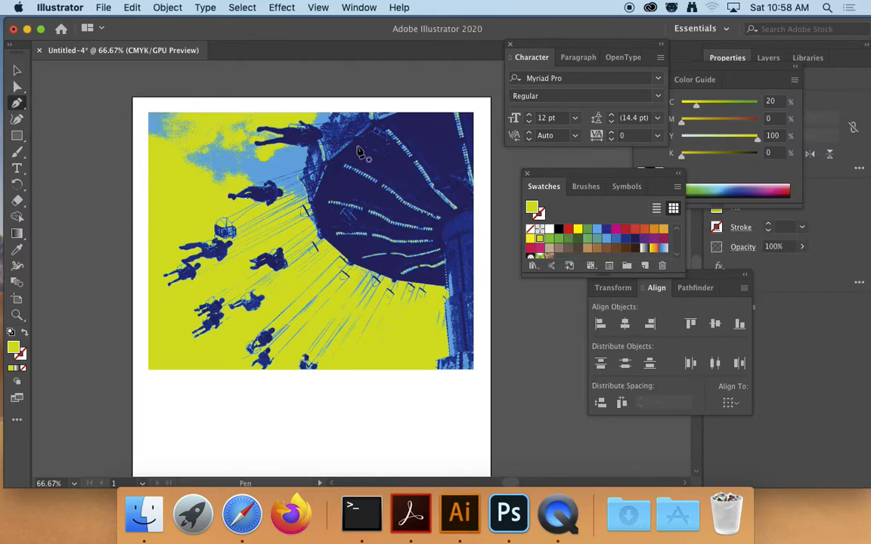
mouse_move(465, 207)
mouse_down()
mouse_move(404, 136)
mouse_move(383, 125)
mouse_move(369, 131)
mouse_move(432, 195)
mouse_move(468, 208)
mouse_move(455, 221)
mouse_move(470, 218)
mouse_move(462, 204)
mouse_up()
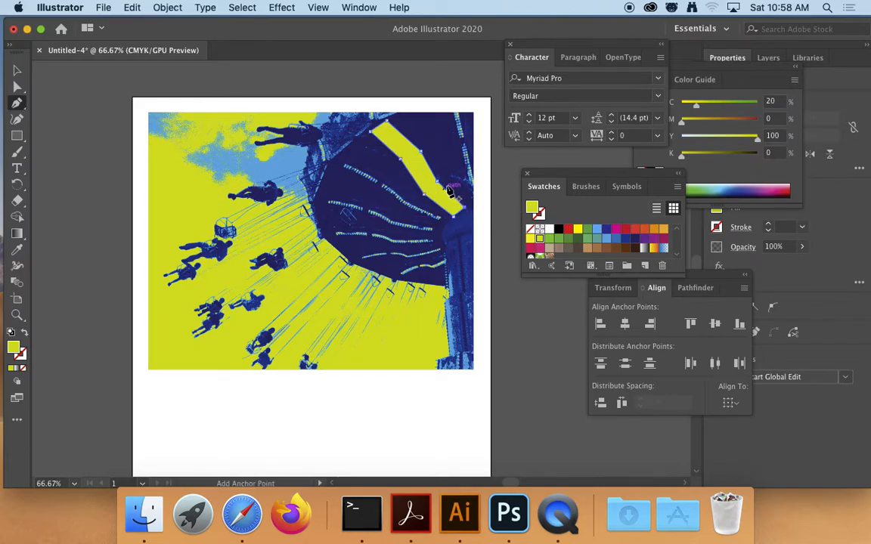
click(547, 187)
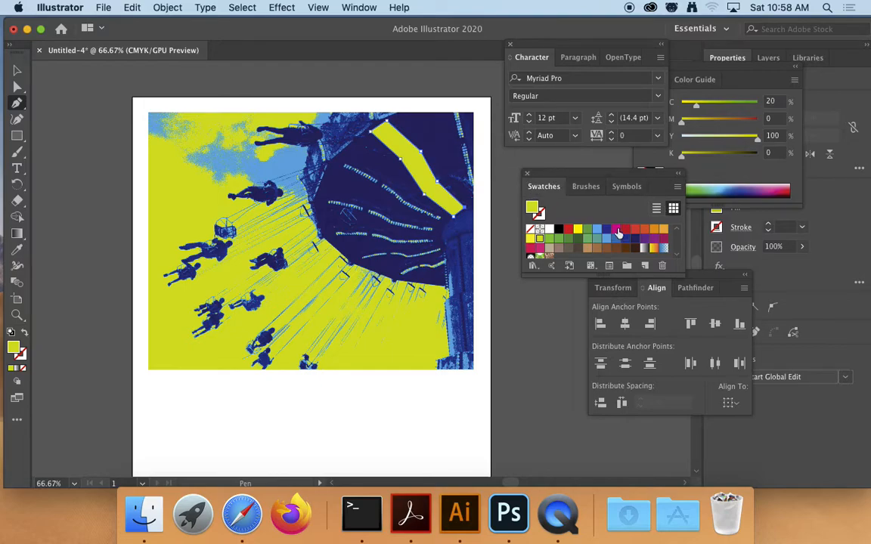
click(616, 230)
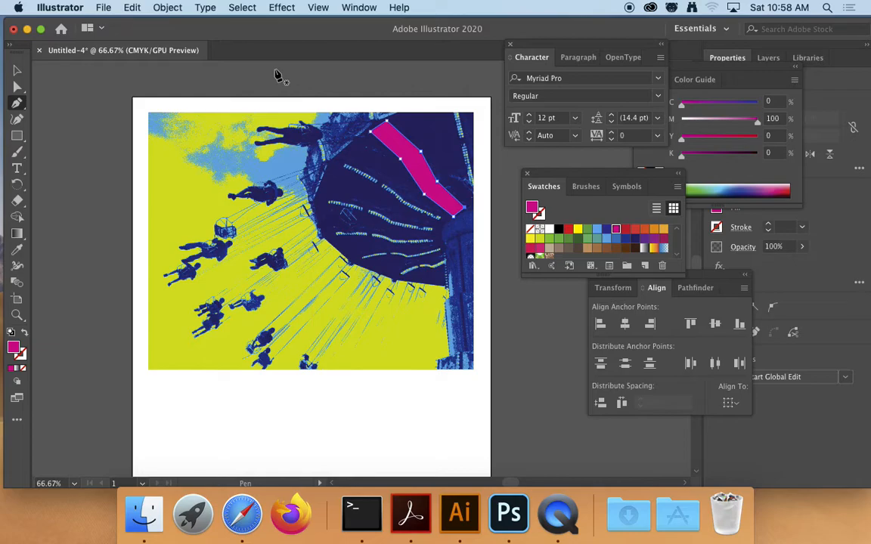
click(165, 11)
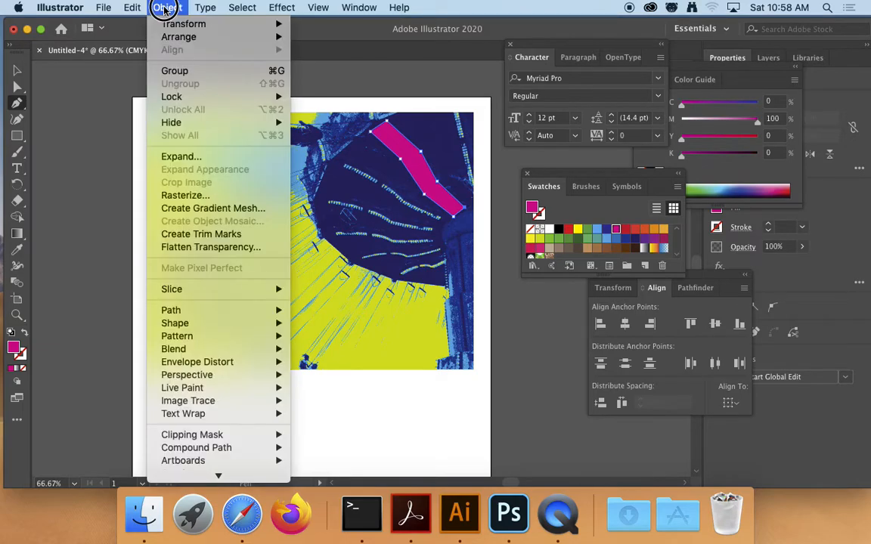
mouse_move(179, 37)
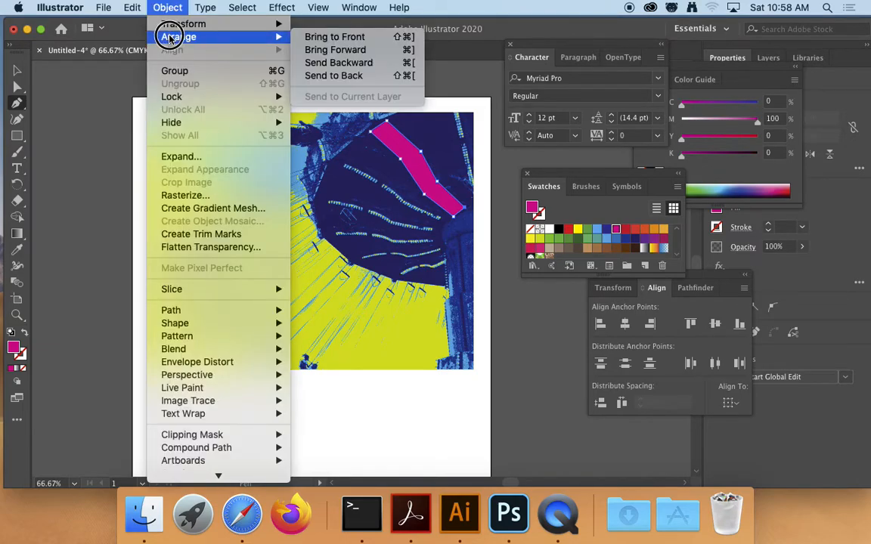
click(310, 63)
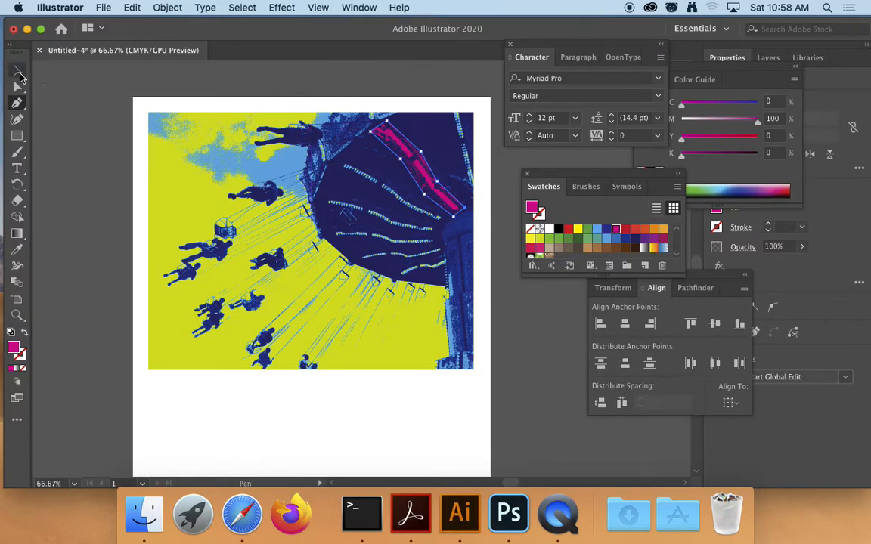
click(20, 73)
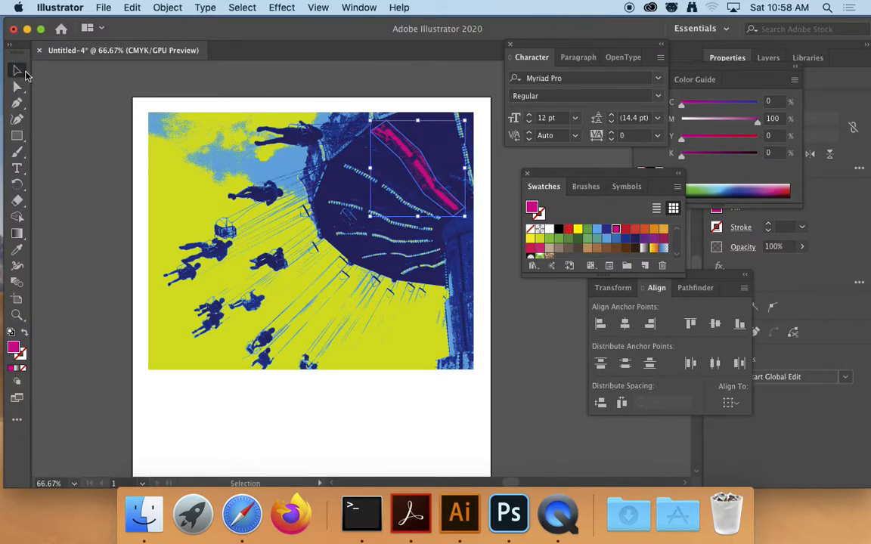
key(super+plus)
key(super+plus)
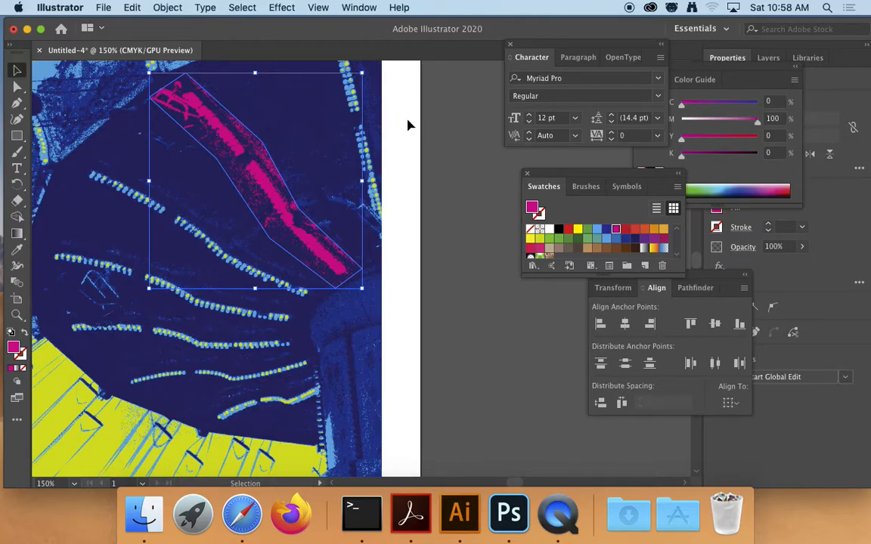
drag(413, 126, 161, 92)
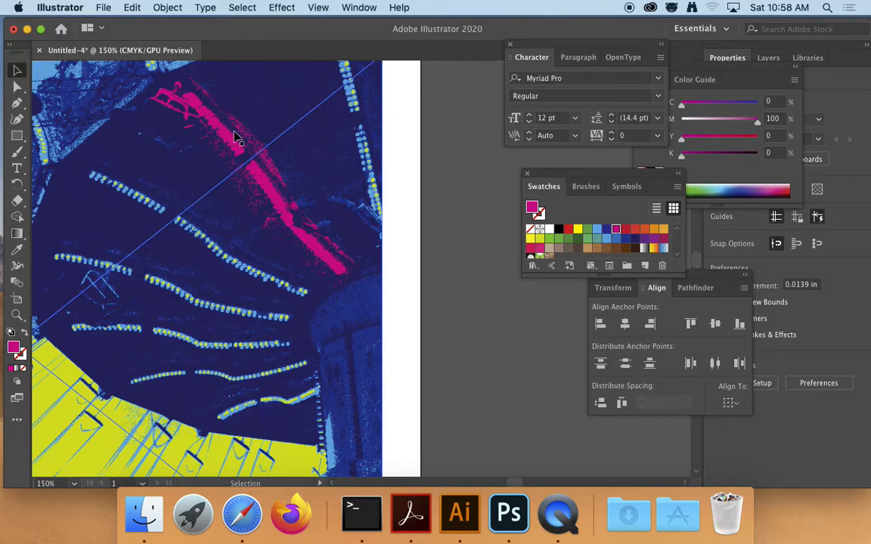
key(a)
key(v)
key(ctrl+z)
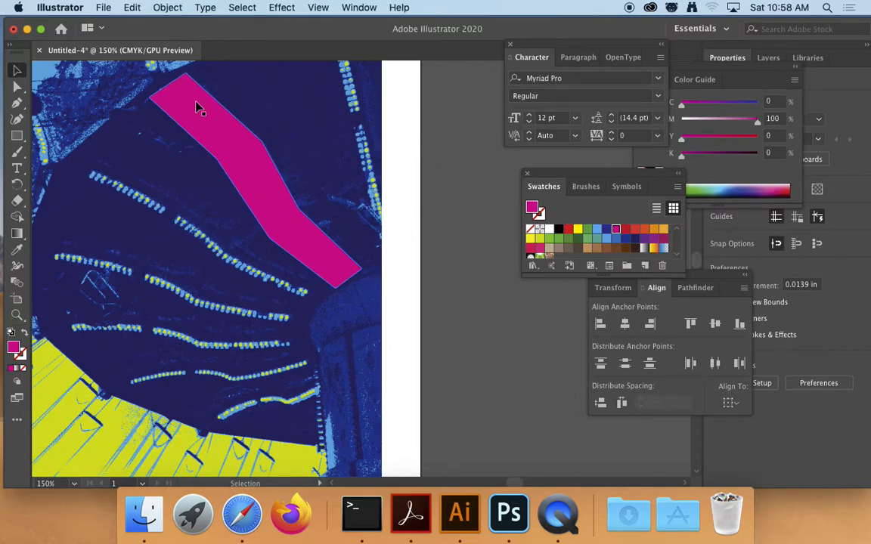
Send the magenta shape over the upper string of lights one level backward, behind the dark blue image.
click(276, 185)
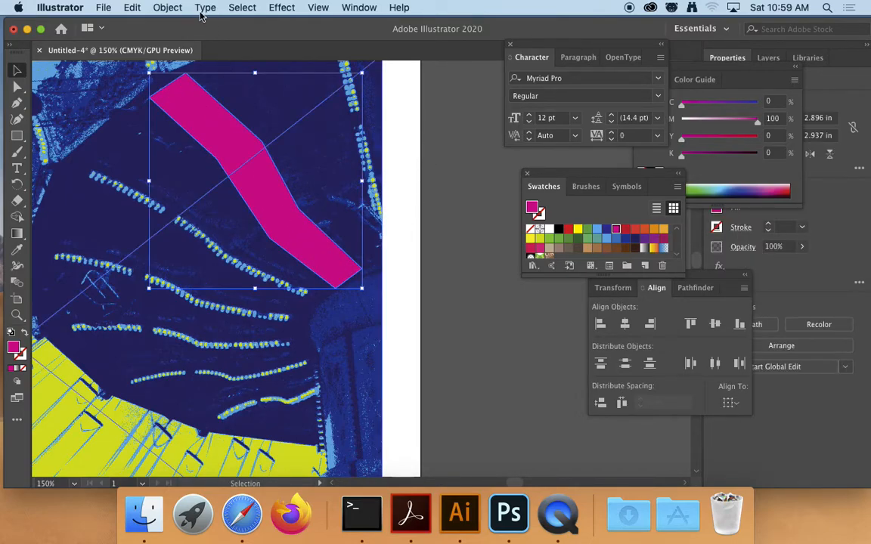
click(166, 8)
mouse_move(282, 37)
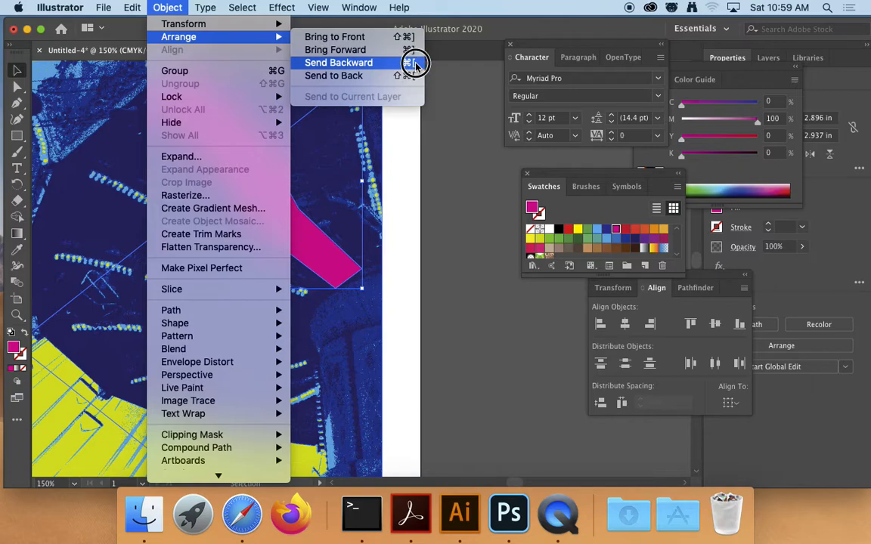
click(371, 65)
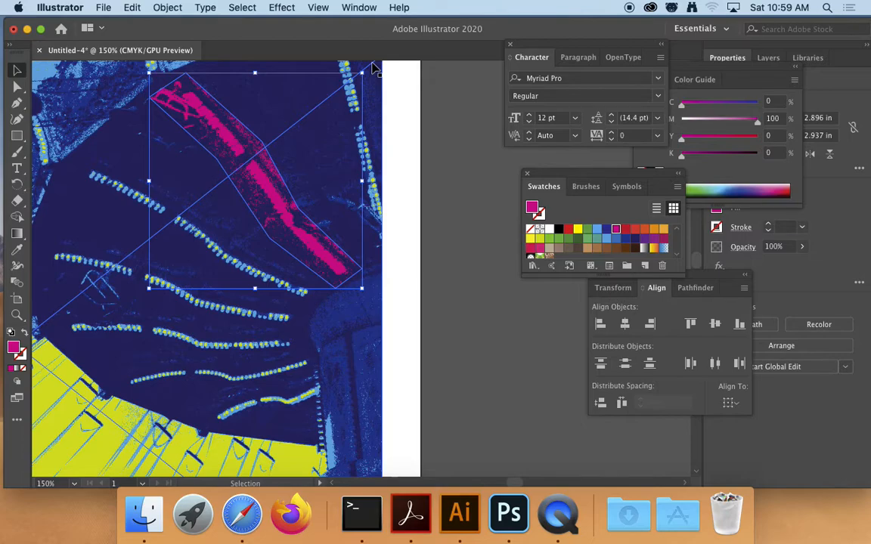
key(a)
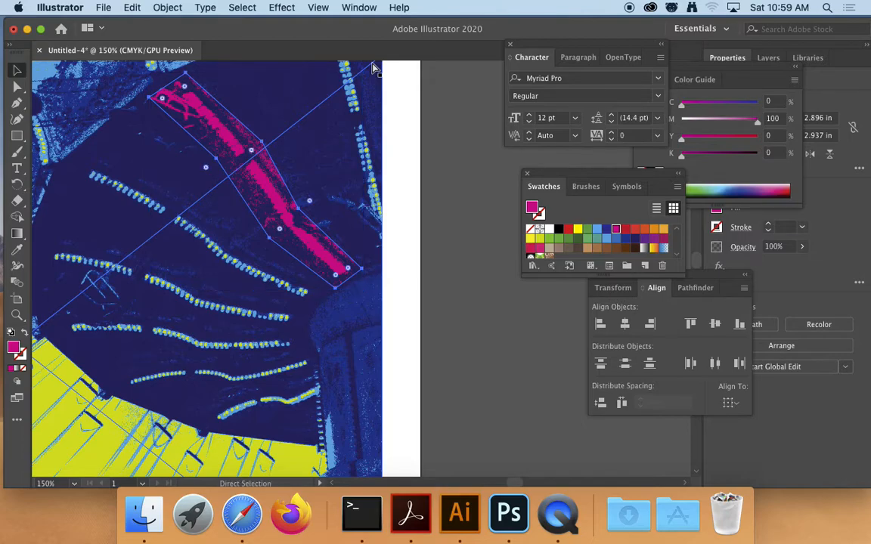
Send the magenta shape over the upper string of lights further backward, behind the medium blue image, and deselect it.
key(v)
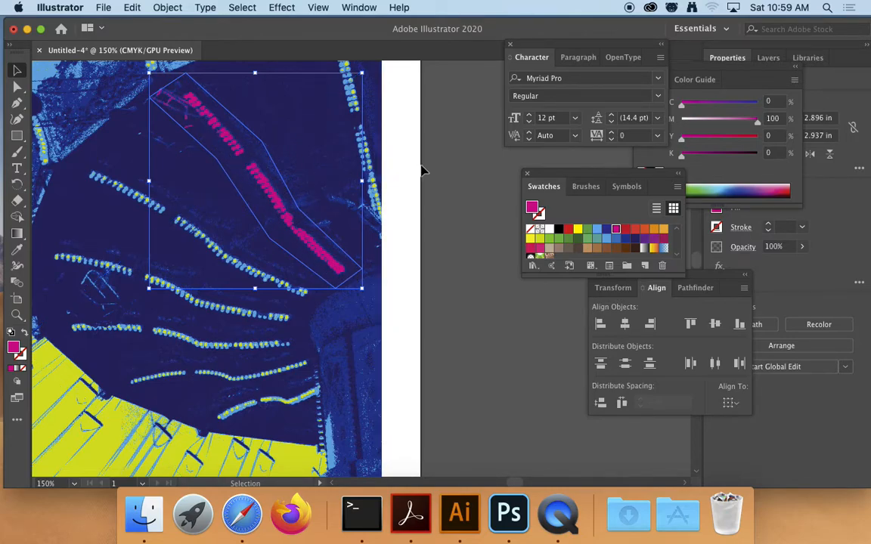
key(a)
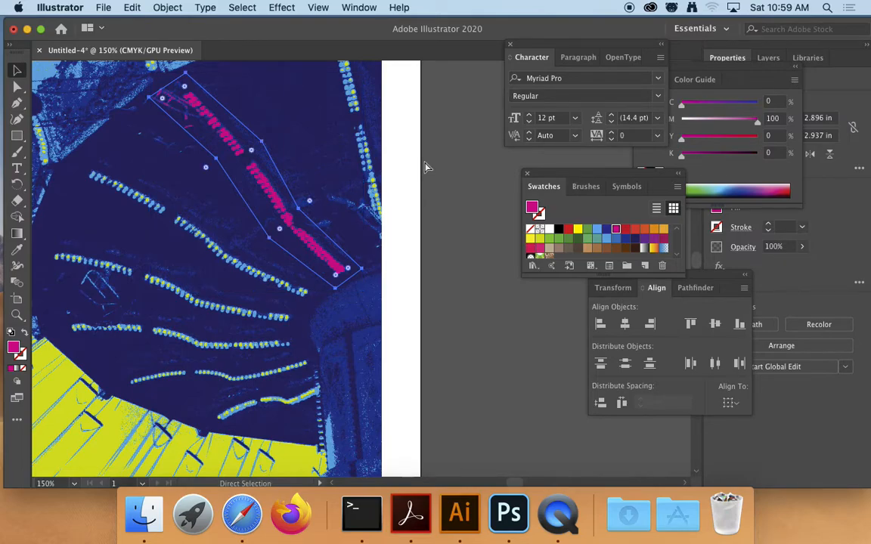
key(v)
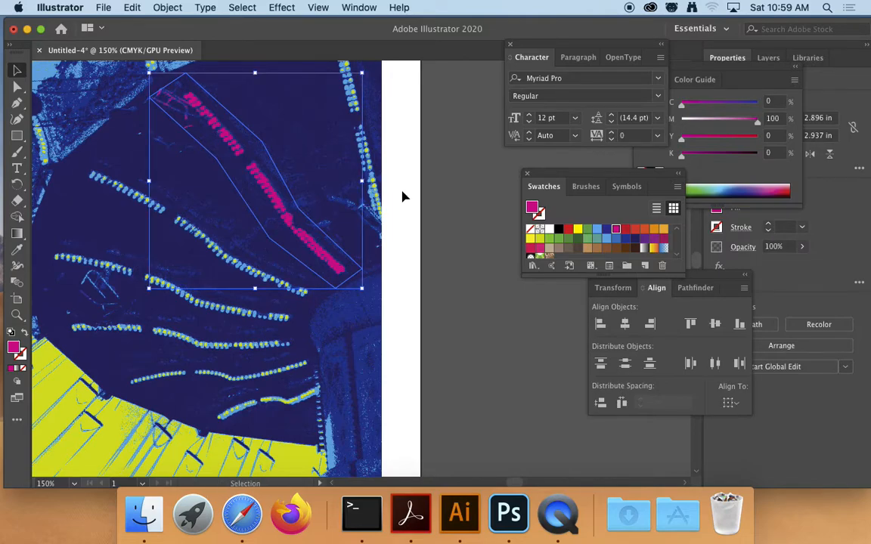
key(super+minus)
key(super+minus)
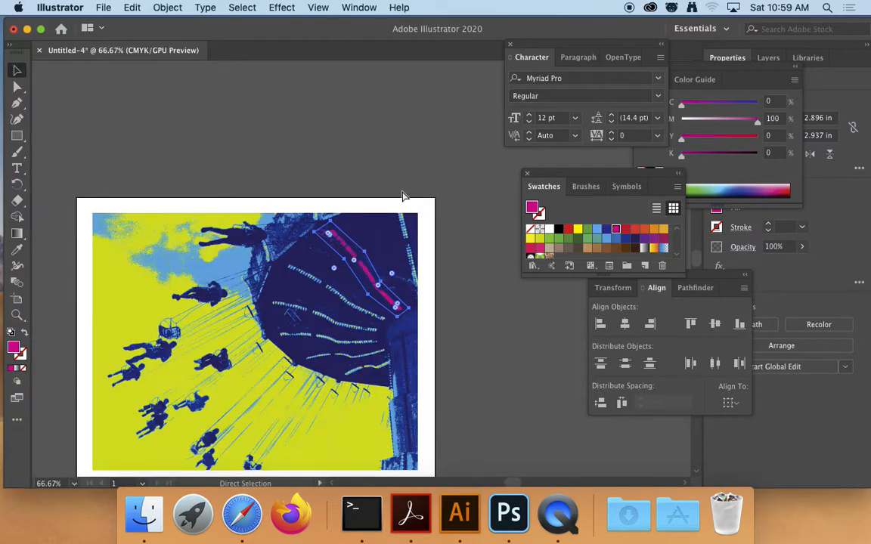
click(130, 152)
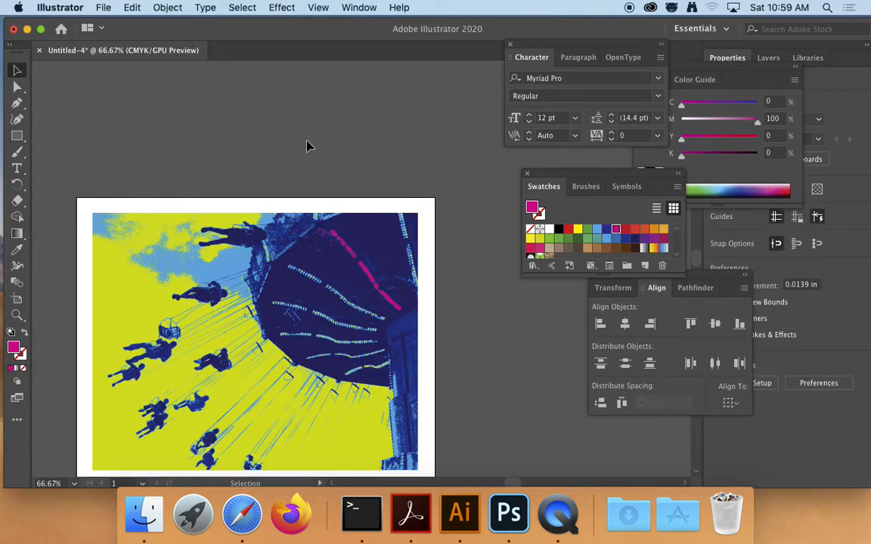
drag(323, 247, 322, 122)
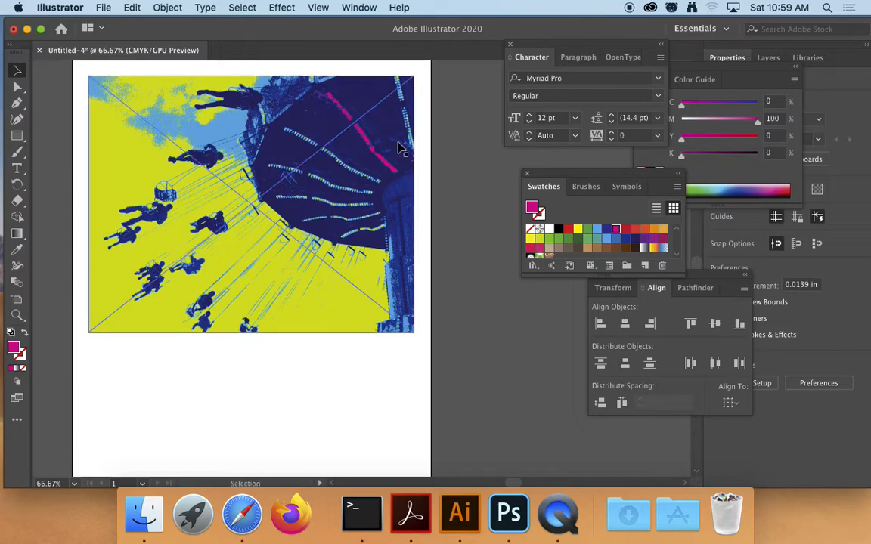
click(443, 169)
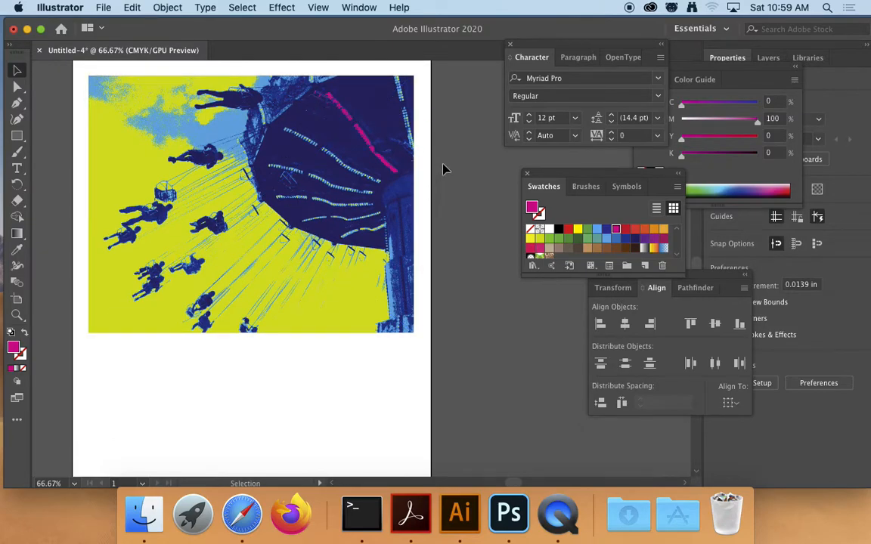
Outline the second string of canopy lights with a red (M 90, Y 85) Pen tool shape and send it backward behind the medium blue image.
click(17, 104)
drag(274, 133, 339, 147)
click(337, 144)
click(358, 162)
click(386, 181)
click(330, 174)
click(309, 153)
click(276, 133)
click(635, 230)
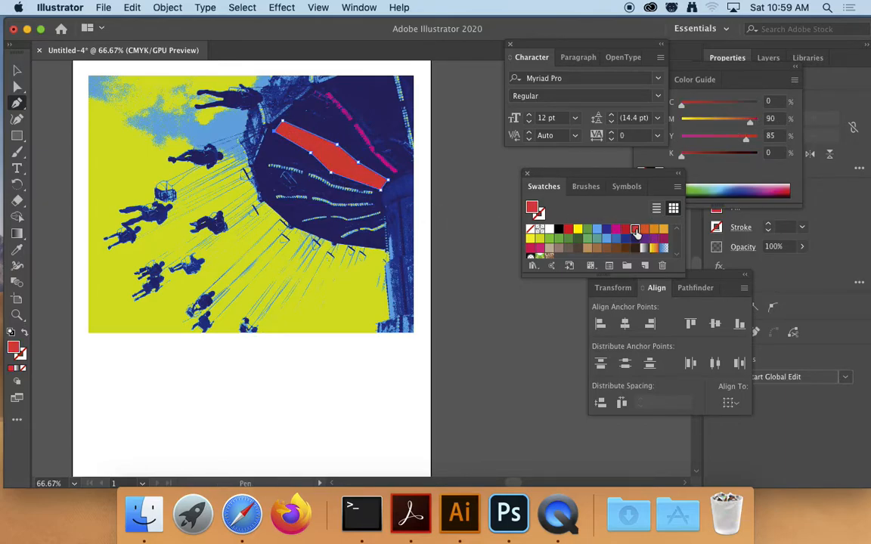
click(18, 71)
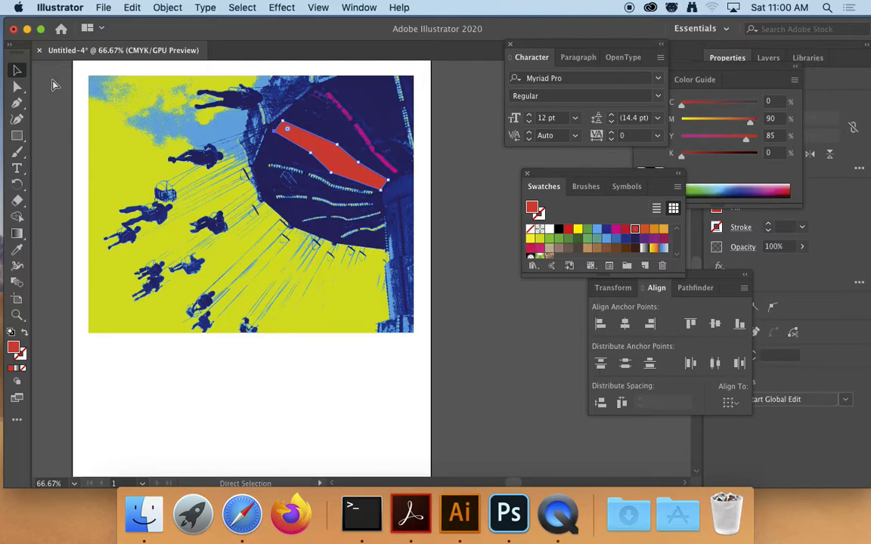
key(a)
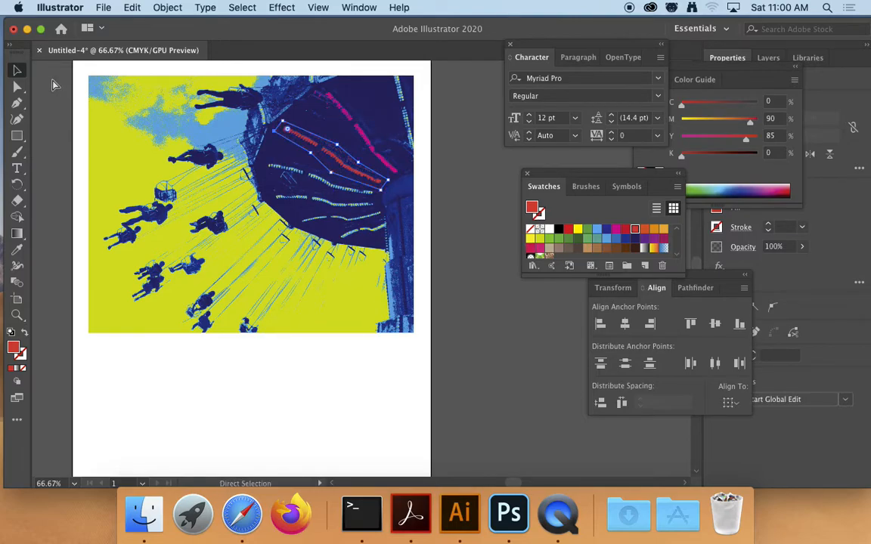
Outline the fourth string of canopy lights with a CMYK Magenta Pen tool shape and send it backward behind the medium blue image.
key(p)
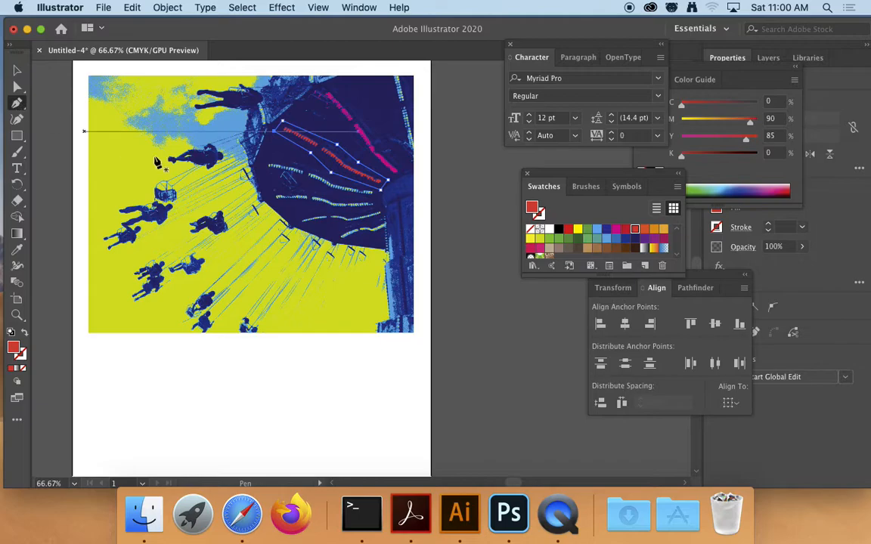
click(268, 186)
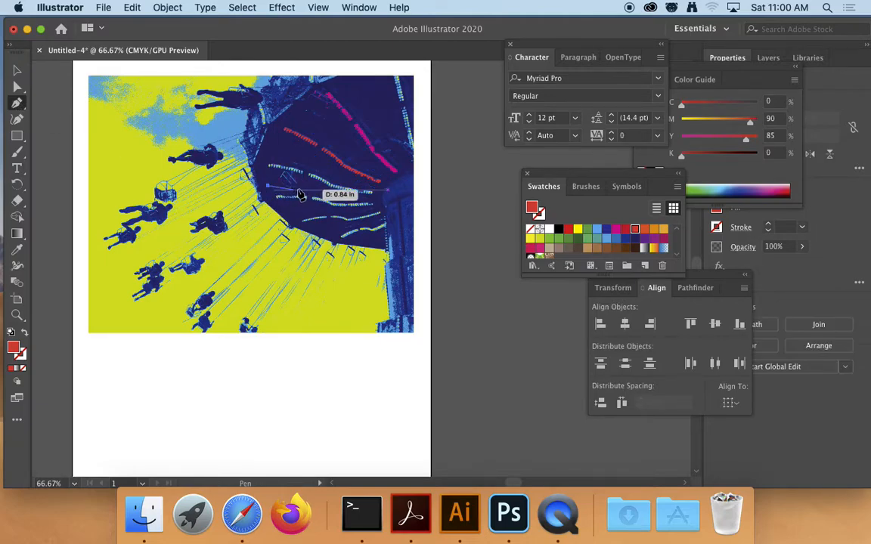
click(327, 197)
click(379, 197)
click(379, 209)
click(325, 214)
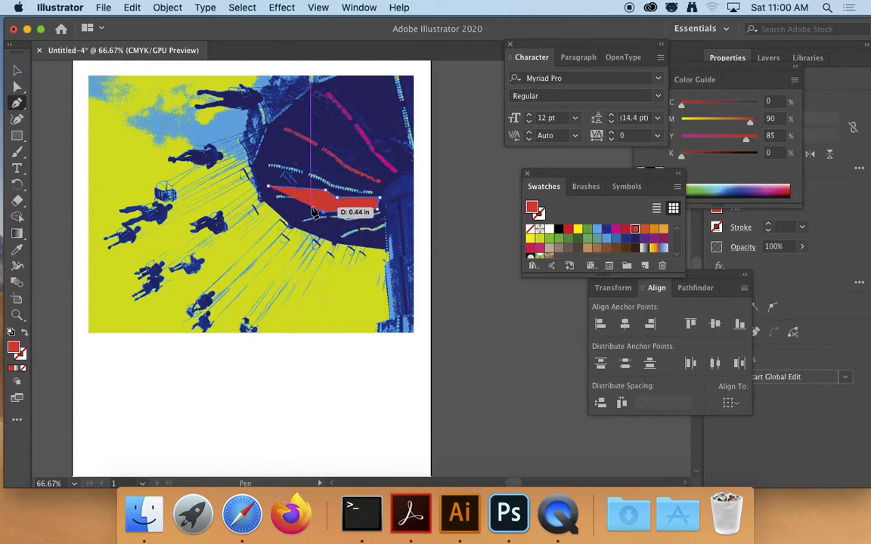
click(266, 202)
click(267, 186)
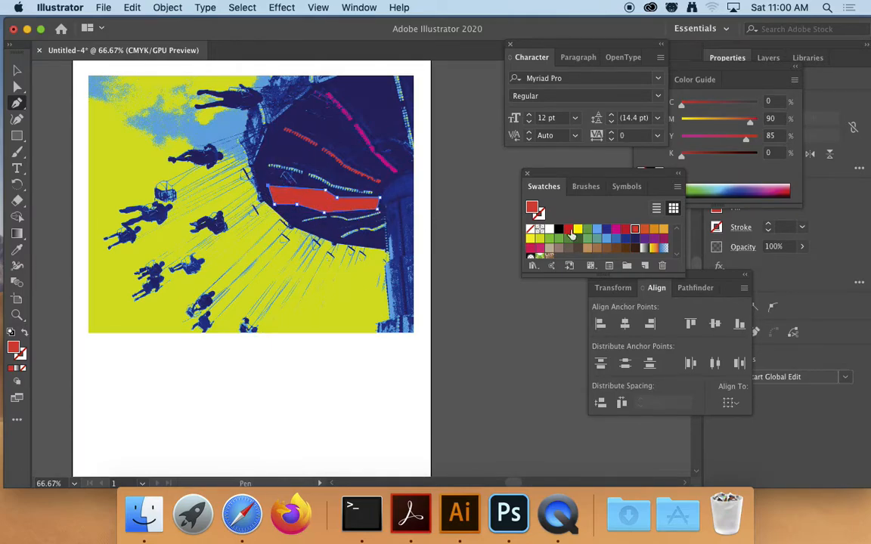
click(615, 230)
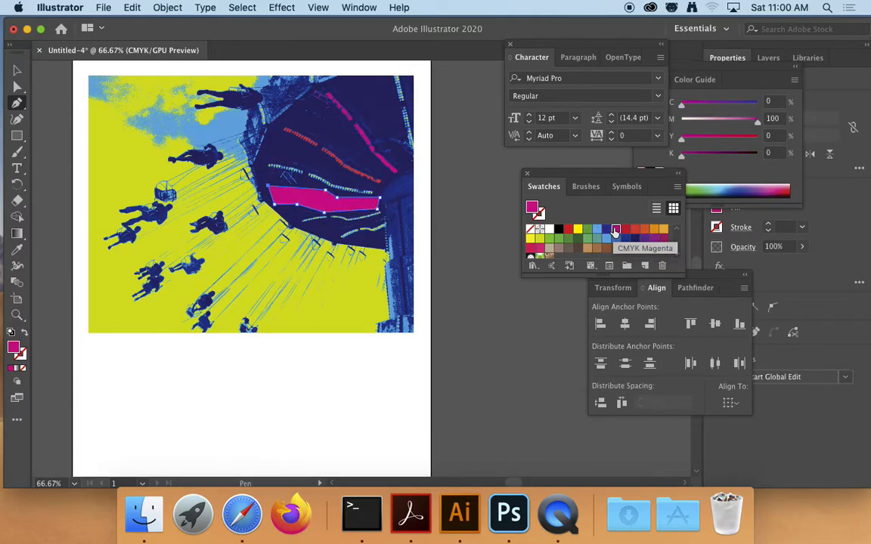
key(super)
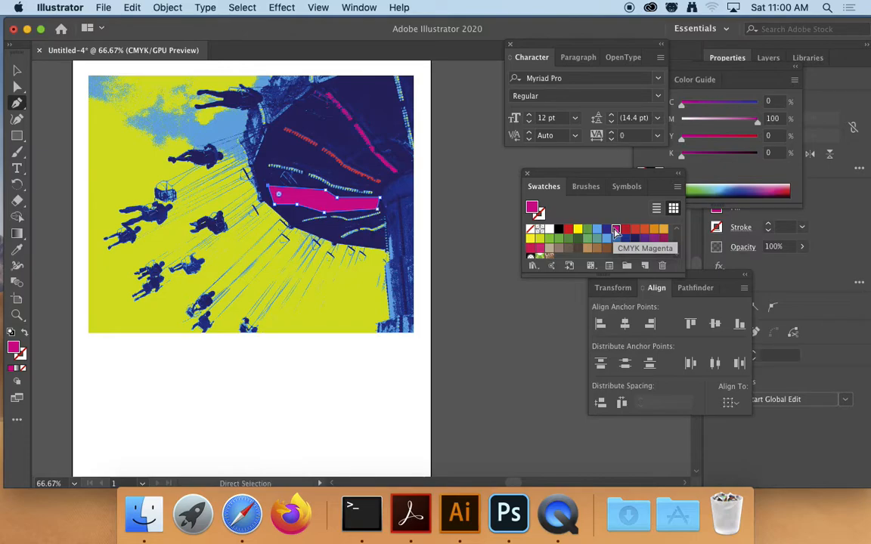
key(super+shift+bracketleft)
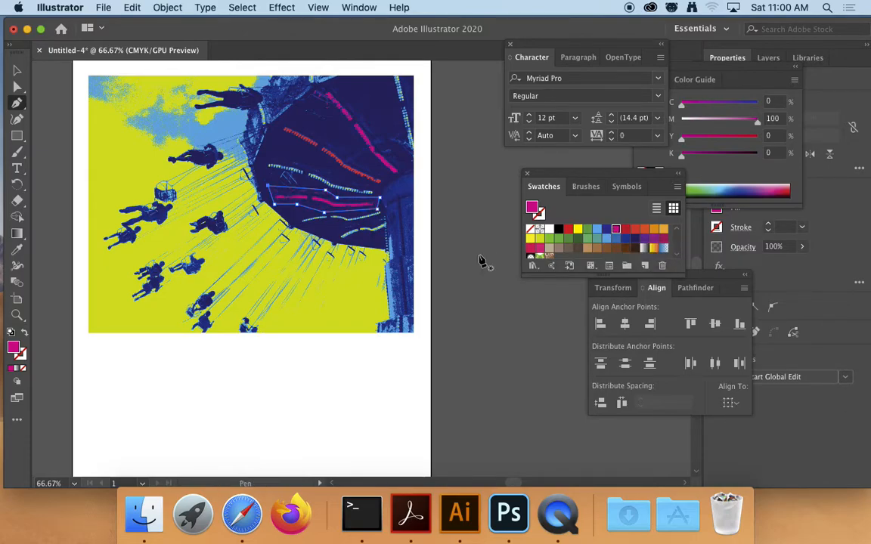
Outline the lowest string of canopy lights with a yellow (Y 100) Pen tool shape, sent backward behind the medium blue image, and deselect it.
click(332, 241)
click(361, 238)
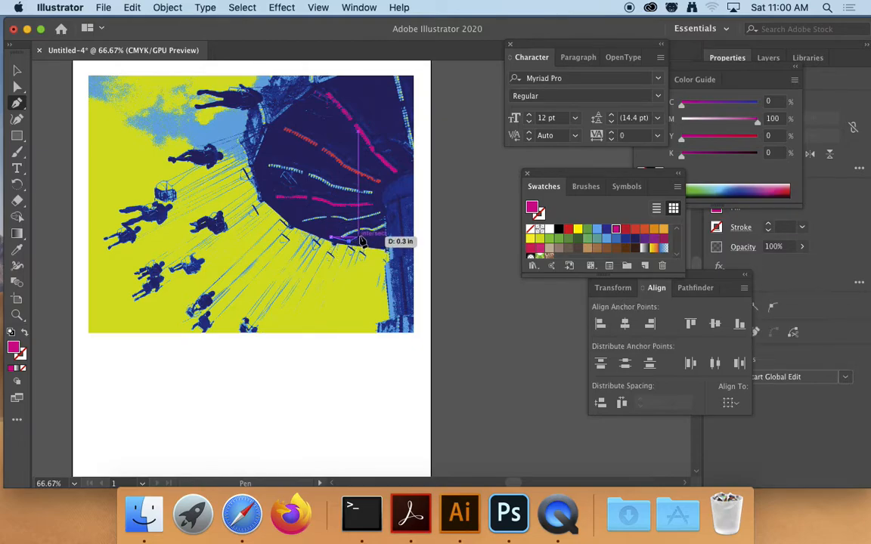
click(387, 219)
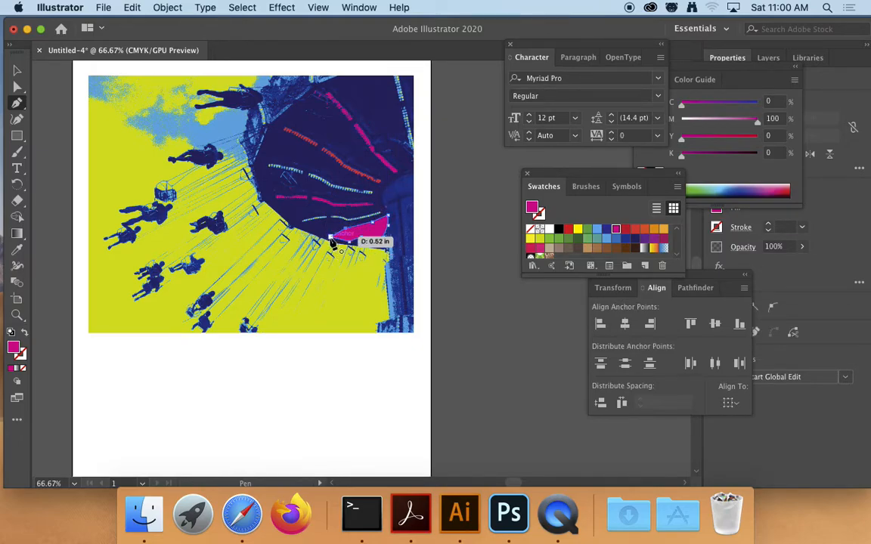
click(355, 240)
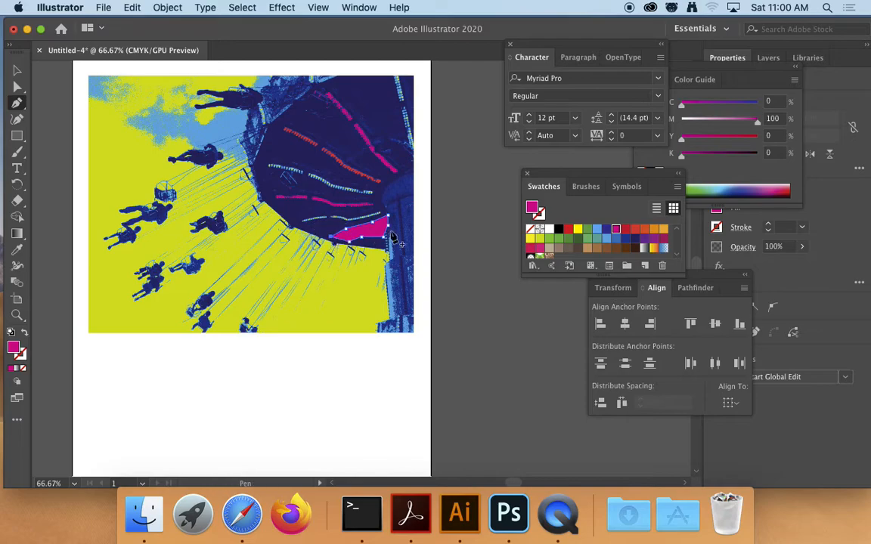
click(578, 230)
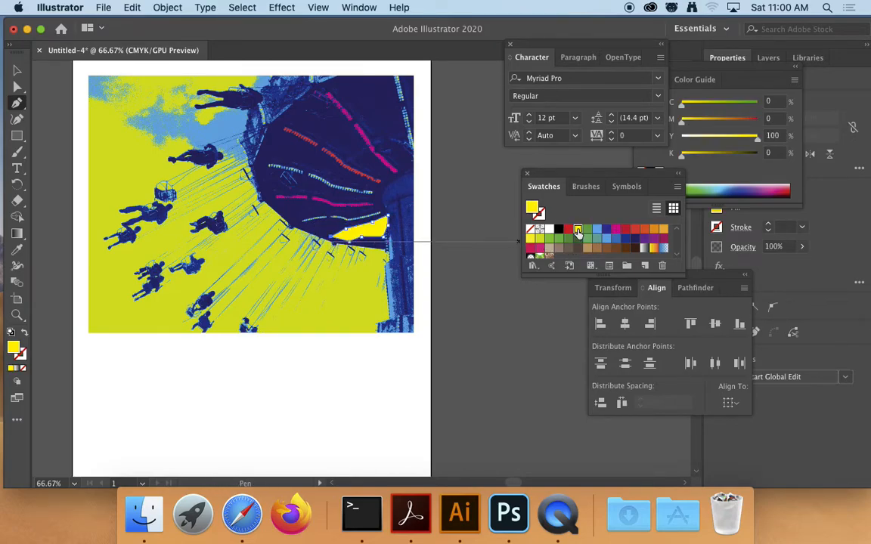
key(super)
key(super+shift+[)
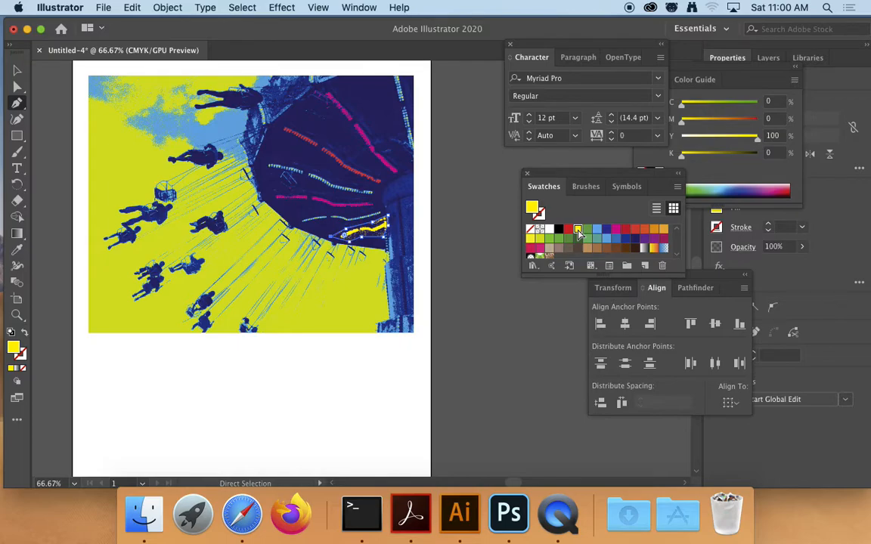
click(16, 70)
click(55, 81)
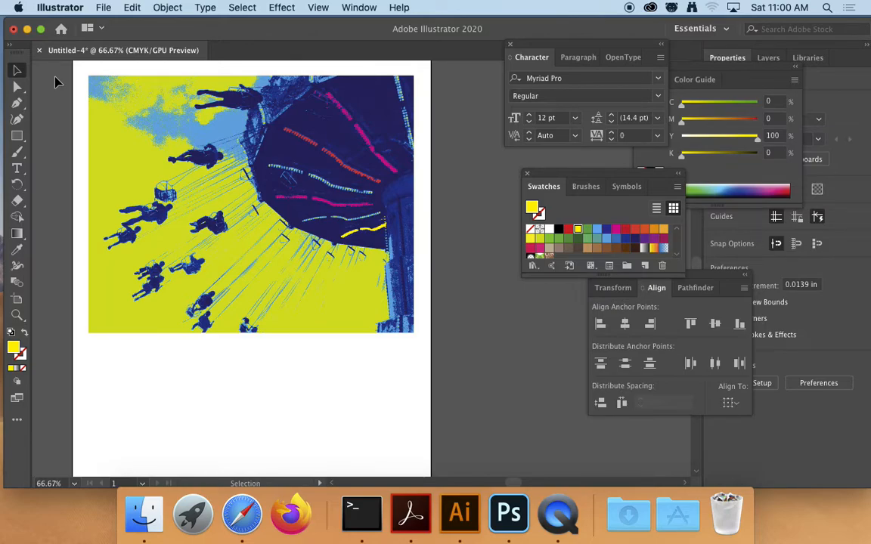
Move the dark blue image down off the stack to inspect the layers beneath, and undo the moves.
click(240, 143)
click(318, 124)
drag(317, 125, 389, 234)
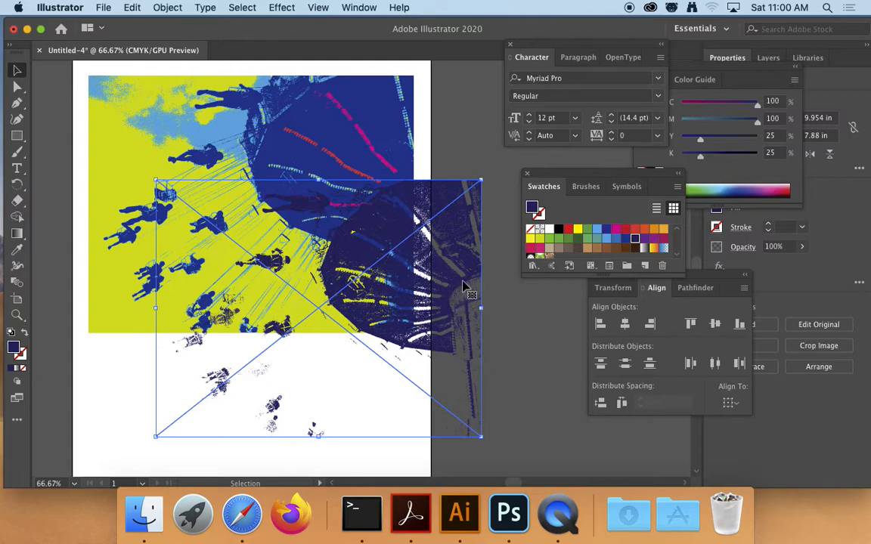
drag(360, 249, 351, 272)
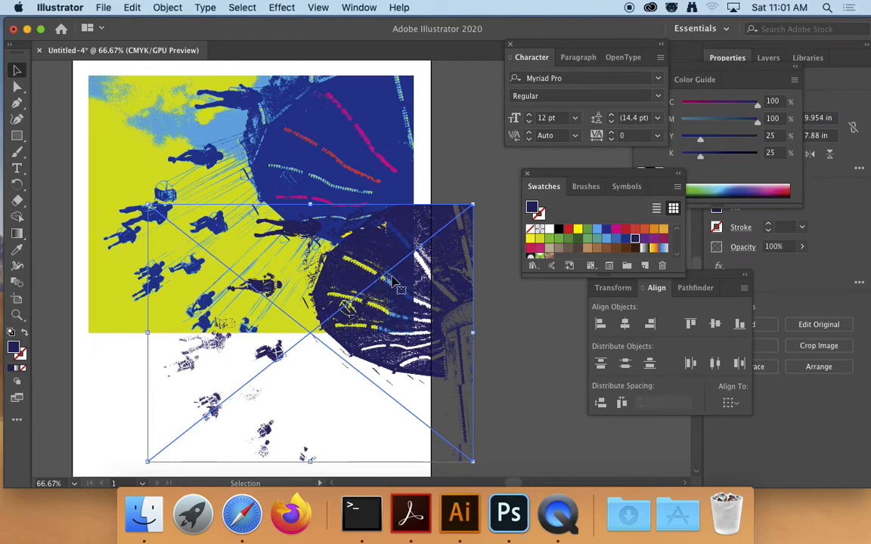
click(12, 346)
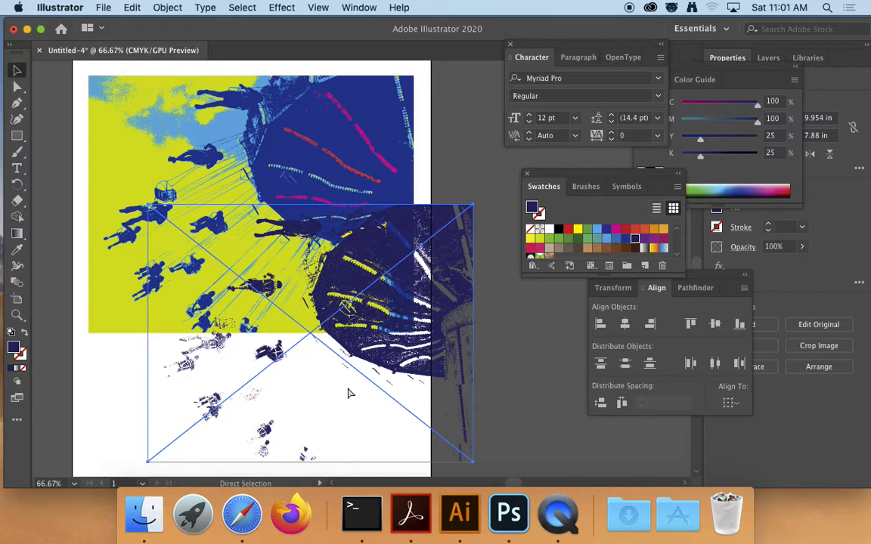
key(super+z)
key(super+z)
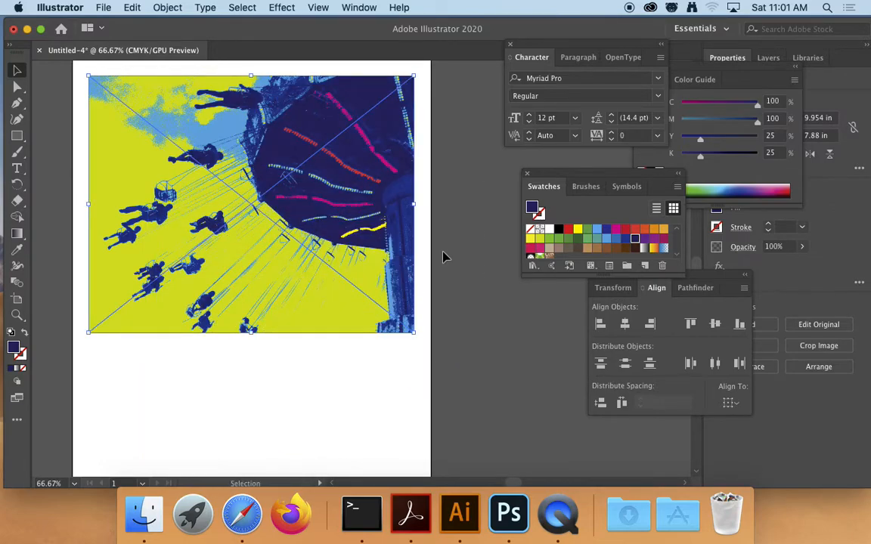
click(444, 258)
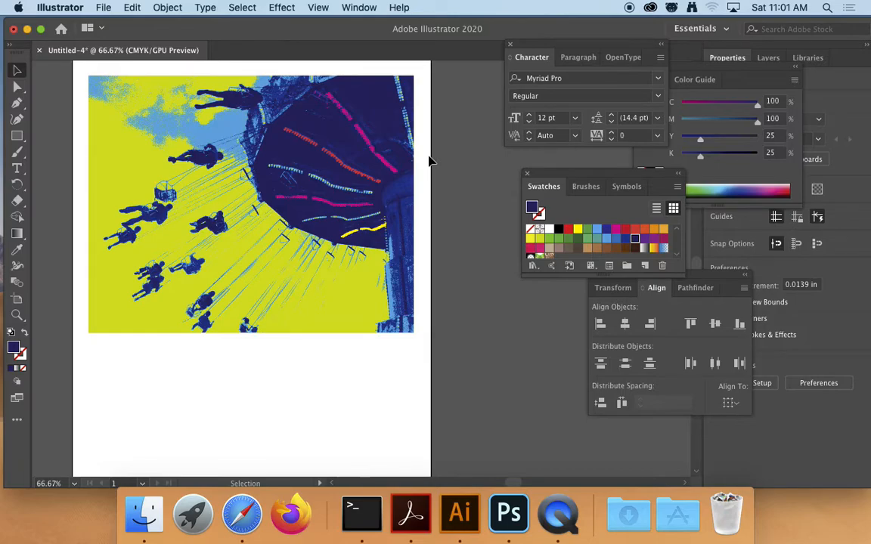
click(333, 118)
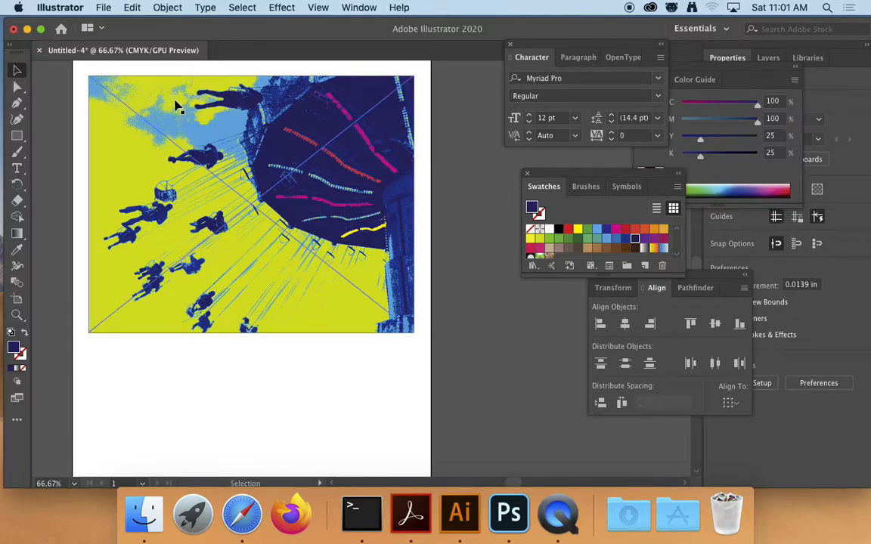
click(465, 152)
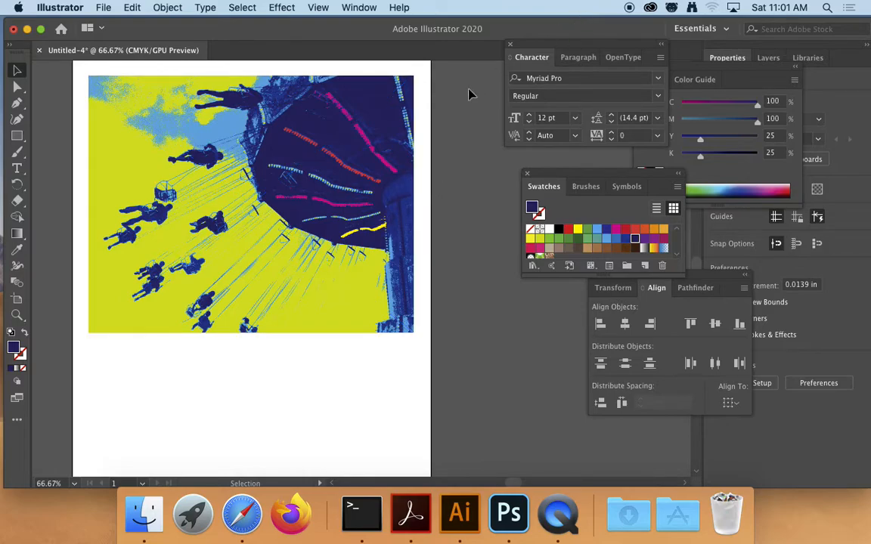